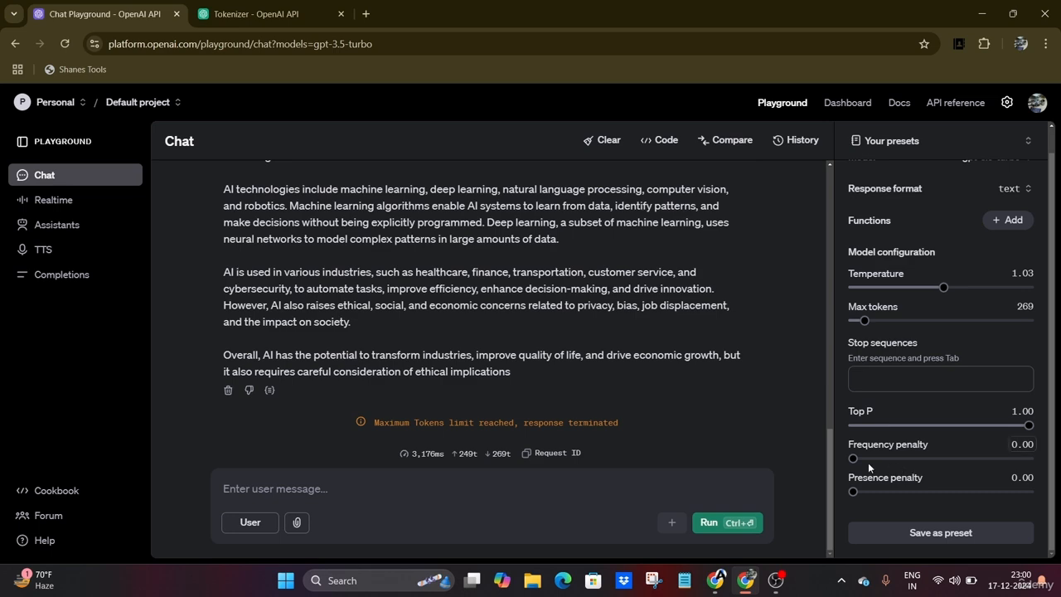
Set the frequency penalty to 2.00 and look over the AI explanation in the chat.
{"action": "left_click_drag", "start_coordinate": [856, 458], "coordinate": [1036, 458]}
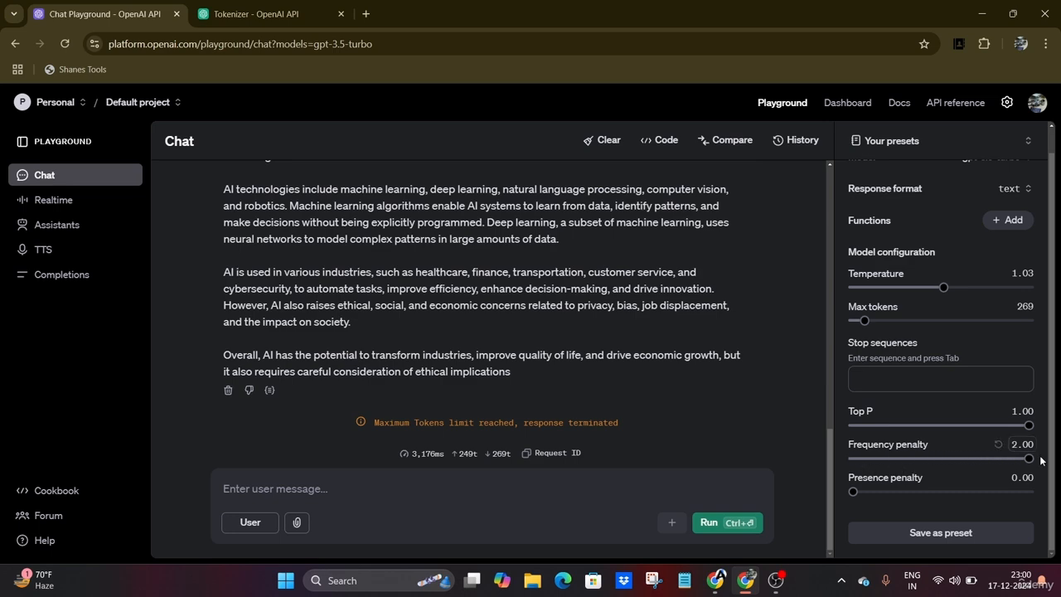
{"action": "scroll", "coordinate": [573, 294], "scroll_direction": "up", "scroll_amount": 3}
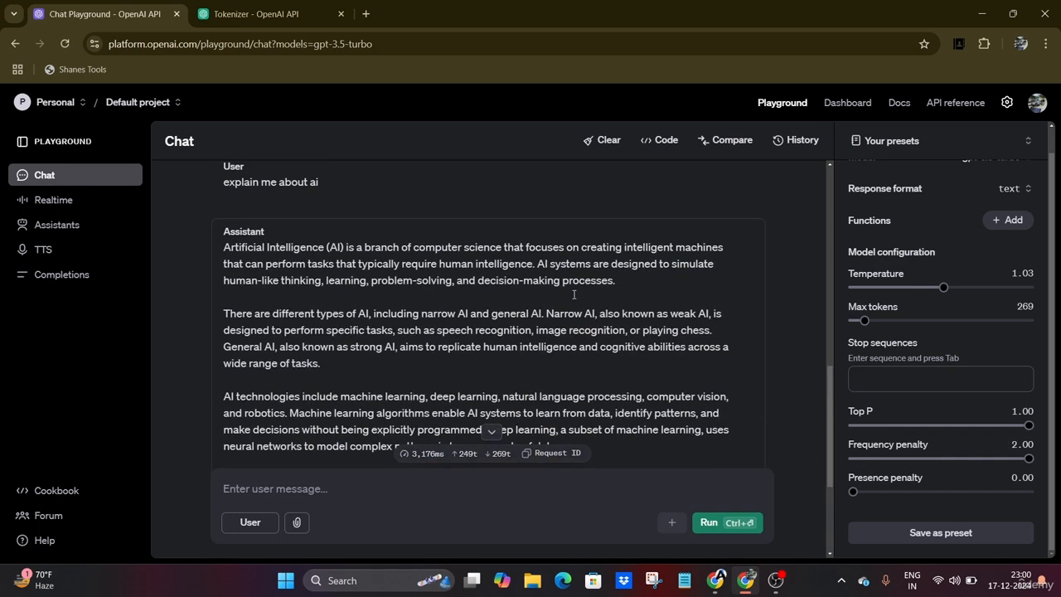
{"action": "scroll", "coordinate": [574, 294], "scroll_direction": "down", "scroll_amount": 3}
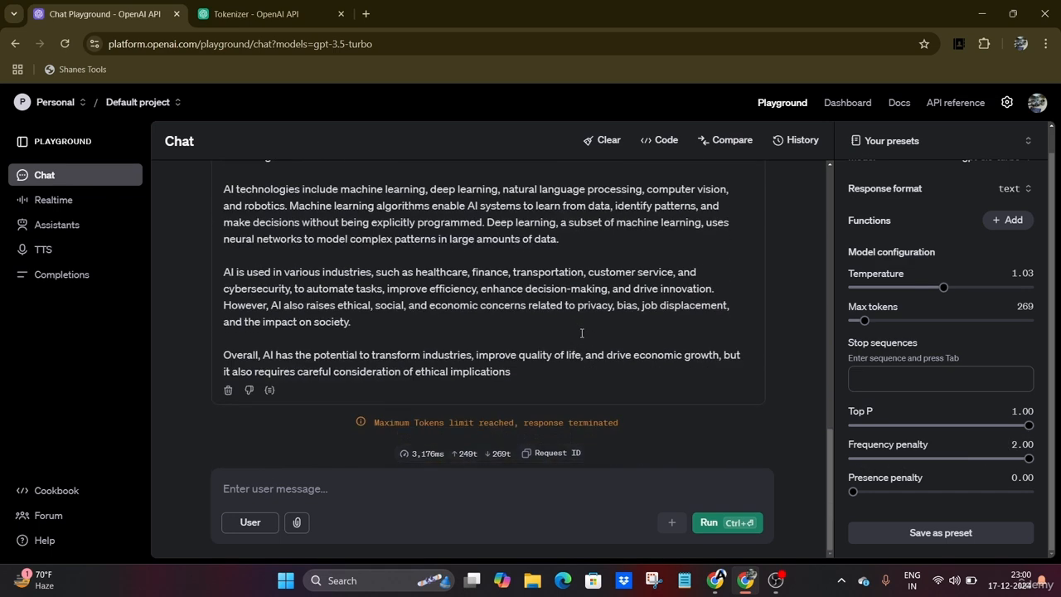
Check the Frequency Penalty slide in the Canva presentation and reset the playground's frequency penalty to 0.00.
{"action": "left_click", "coordinate": [713, 583]}
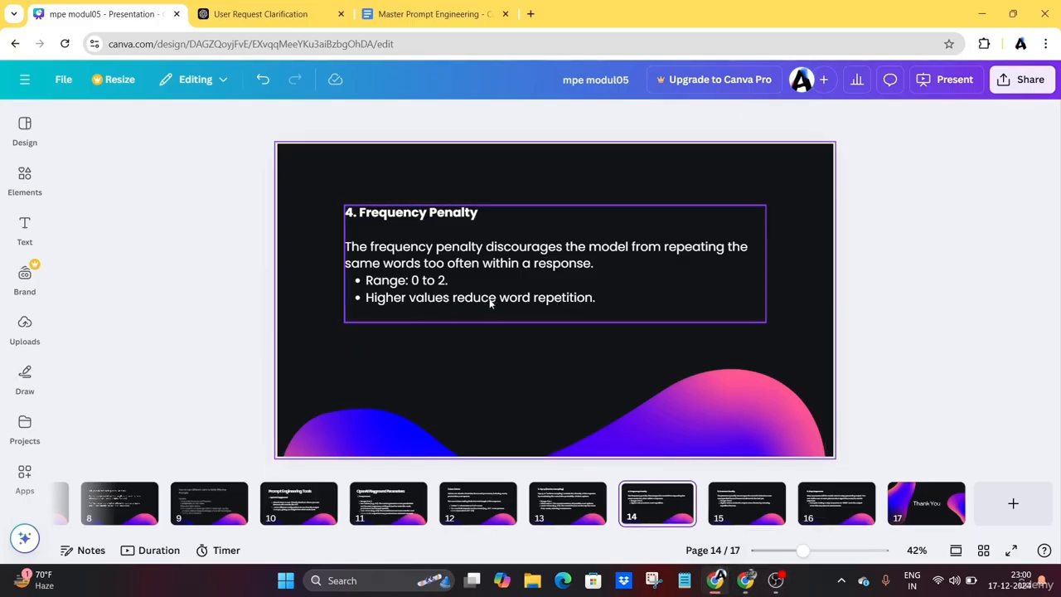
{"action": "left_click", "coordinate": [747, 581]}
{"action": "scroll", "coordinate": [523, 354], "scroll_direction": "up", "scroll_amount": 5}
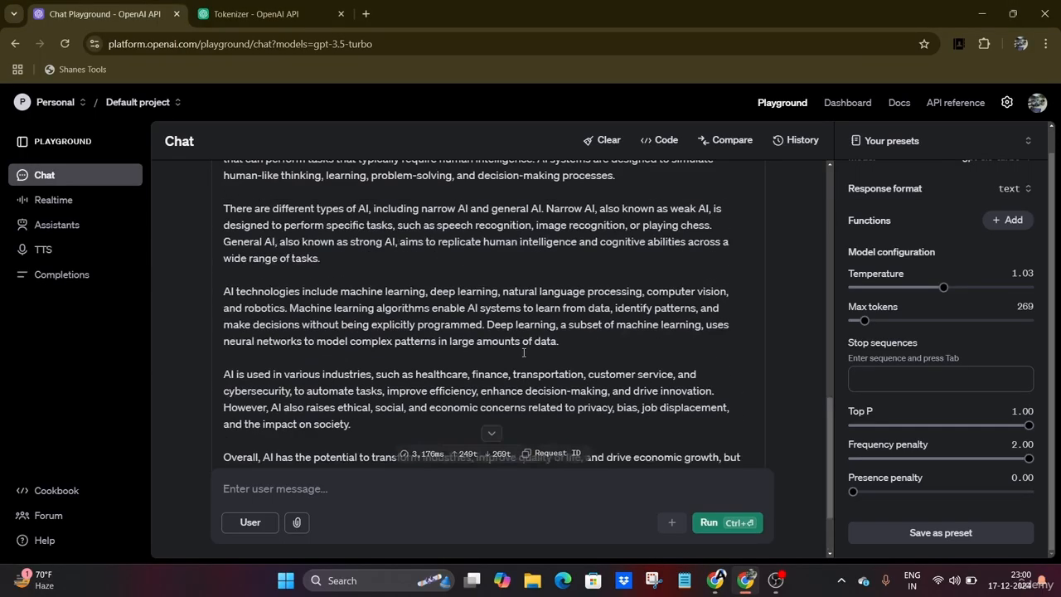
{"action": "scroll", "coordinate": [609, 355], "scroll_direction": "down", "scroll_amount": 3}
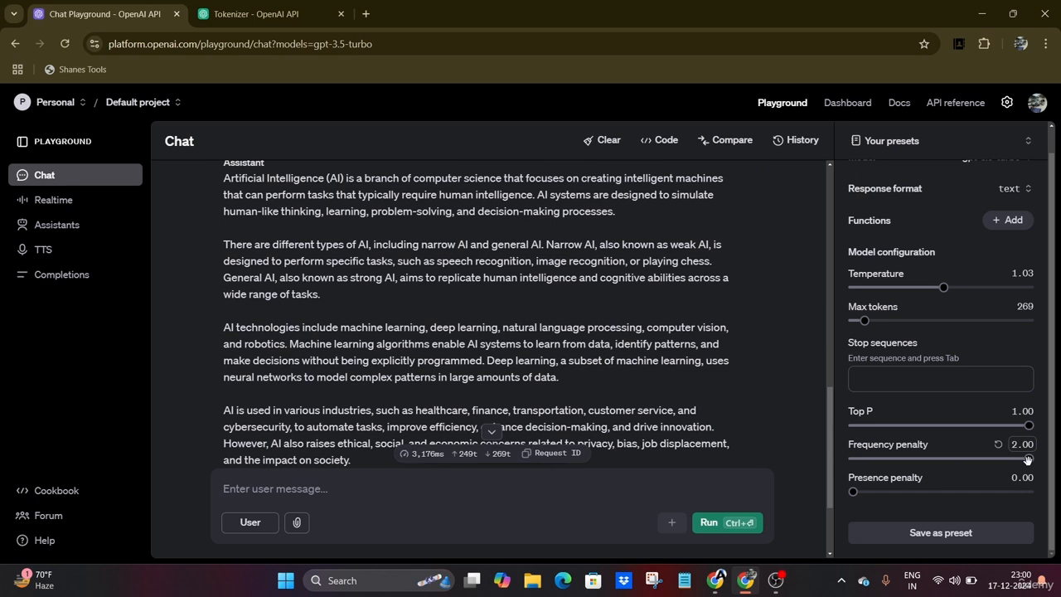
{"action": "left_click_drag", "start_coordinate": [1027, 459], "coordinate": [795, 465]}
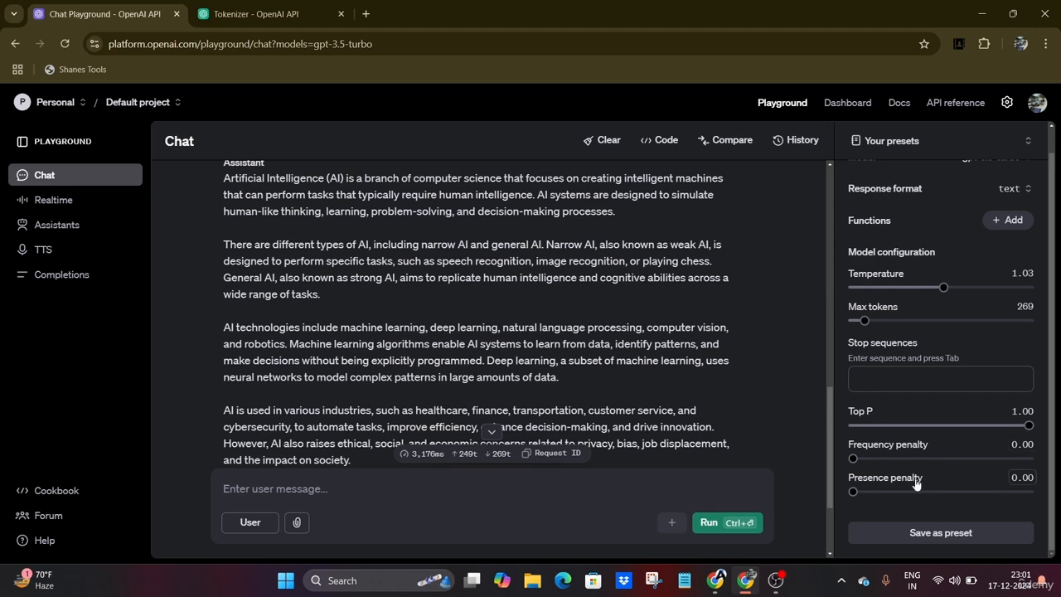
Open the Presence Penalty slide in the Canva presentation and return to the presence penalty setting in the OpenAI playground.
{"action": "mouse_move", "coordinate": [710, 587]}
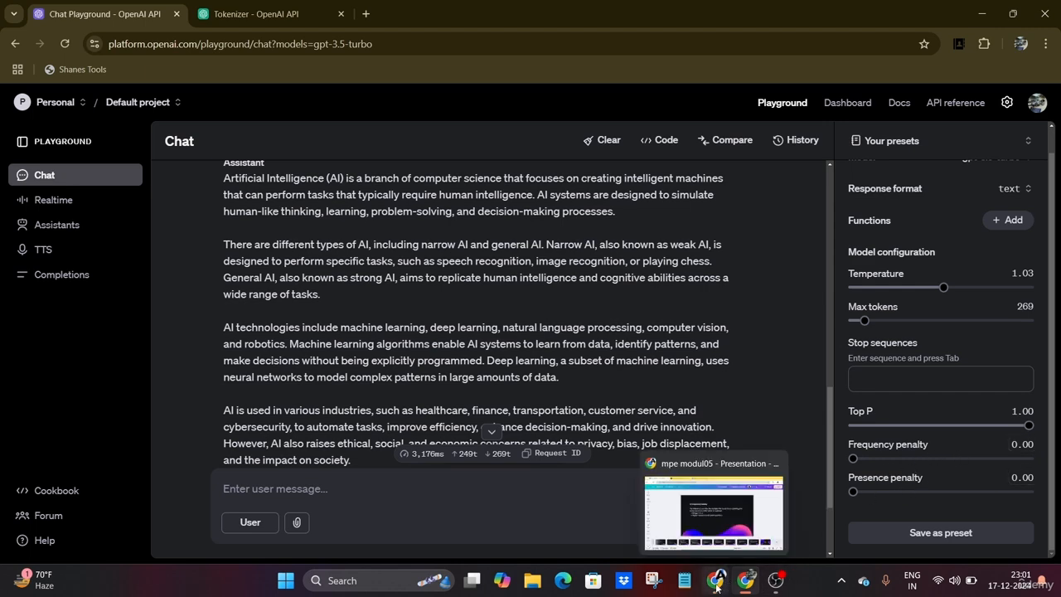
{"action": "left_click", "coordinate": [713, 497]}
{"action": "left_click", "coordinate": [746, 507]}
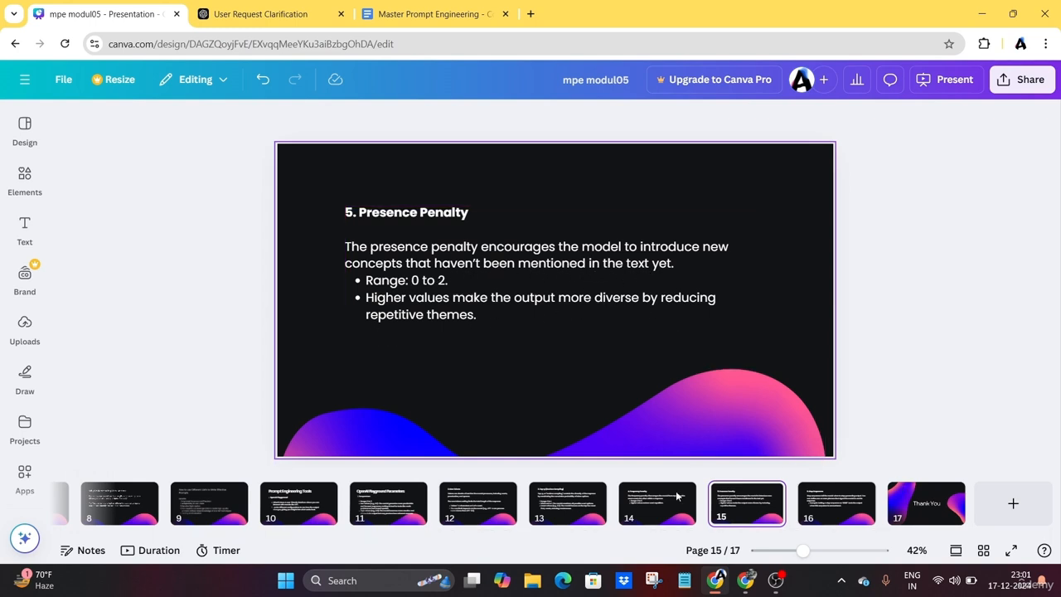
{"action": "left_click", "coordinate": [744, 584]}
{"action": "mouse_move", "coordinate": [868, 486]}
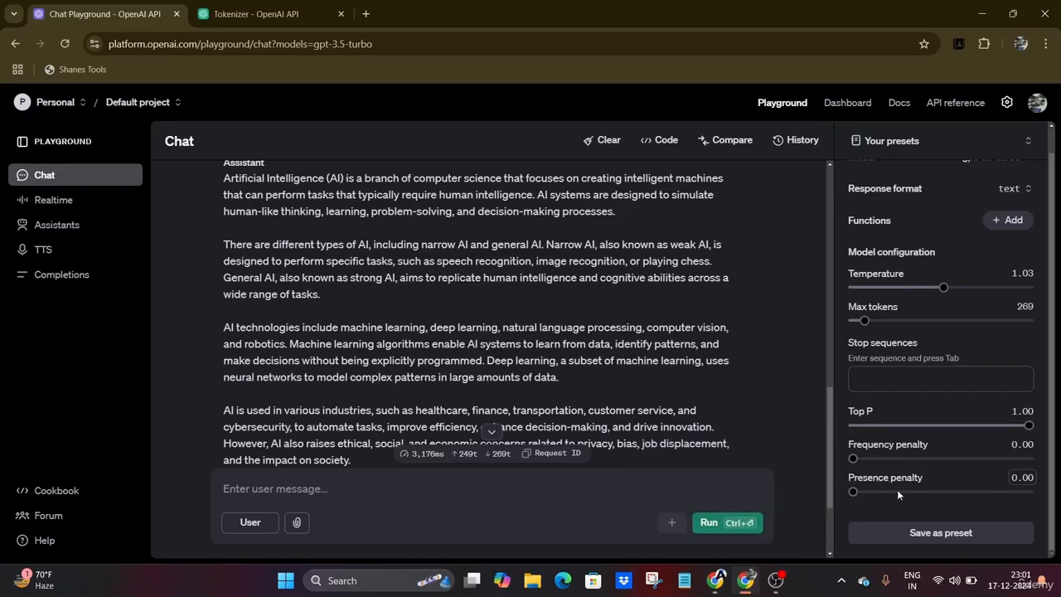
{"action": "left_click", "coordinate": [729, 520]}
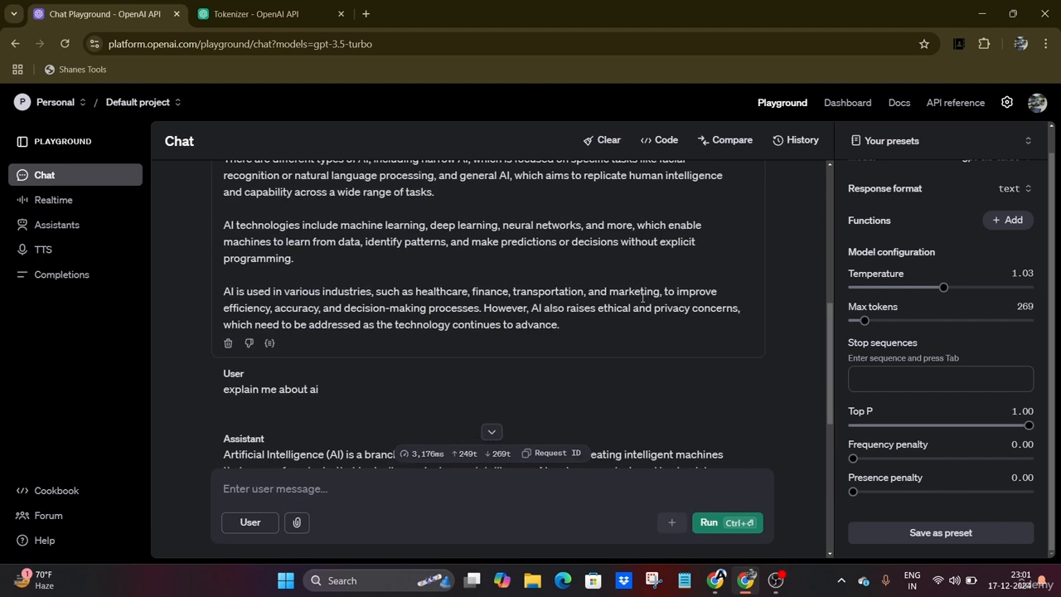
Examine the system message at the start of the conversation and the presence penalty setting.
{"action": "scroll", "coordinate": [642, 297], "scroll_direction": "up", "scroll_amount": 10}
{"action": "left_click", "coordinate": [539, 214]}
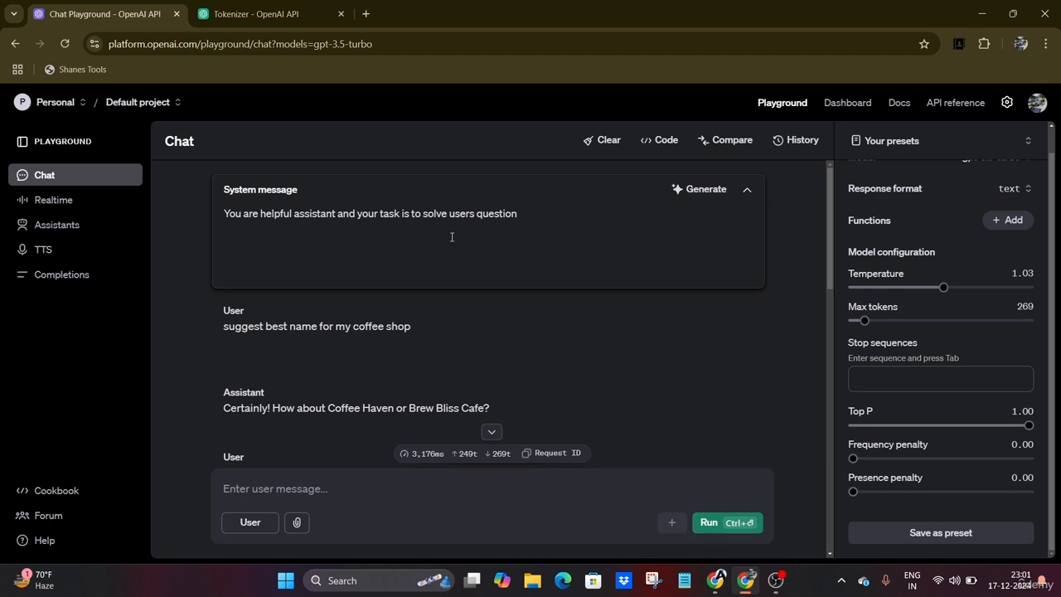
{"action": "scroll", "coordinate": [449, 241], "scroll_direction": "down", "scroll_amount": 6}
{"action": "scroll", "coordinate": [450, 258], "scroll_direction": "up", "scroll_amount": 6}
{"action": "left_click_drag", "start_coordinate": [529, 220], "coordinate": [229, 213]}
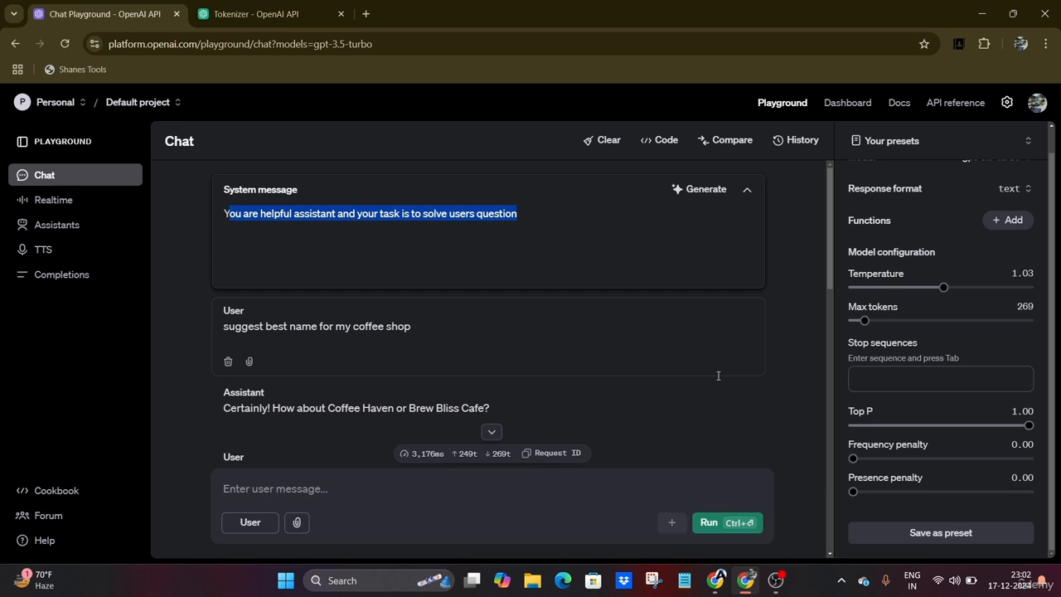
{"action": "left_click", "coordinate": [805, 384]}
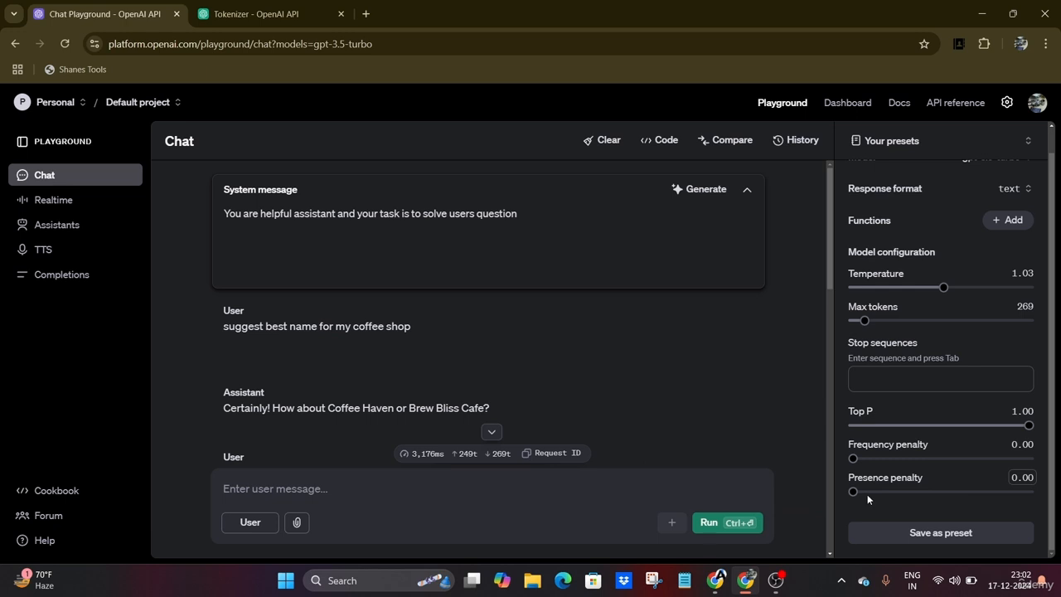
{"action": "mouse_move", "coordinate": [857, 483]}
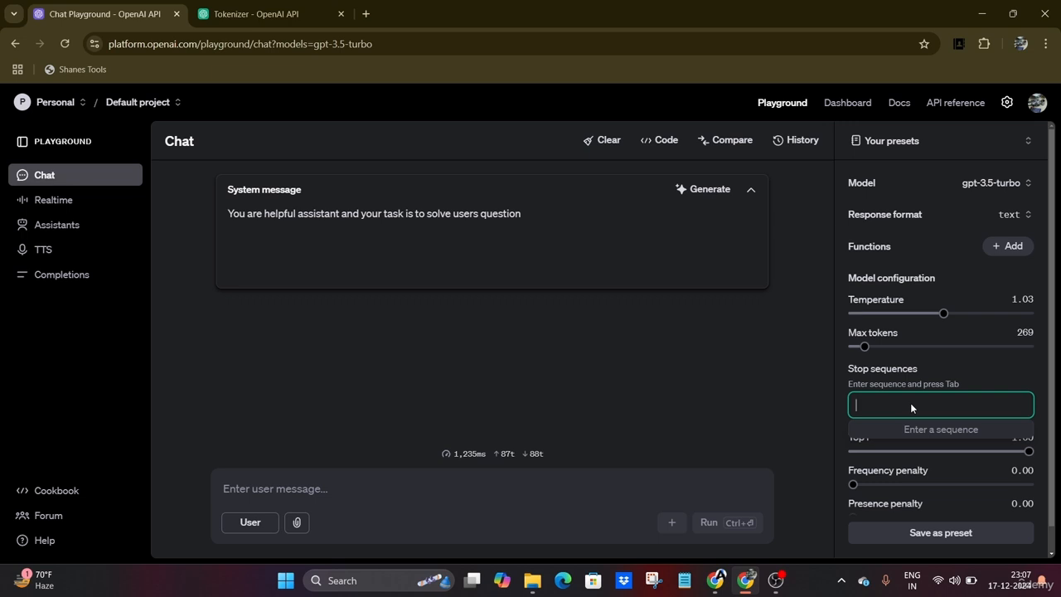
Run the prompt "generate three productivuty tips" with no stop sequence defined.
{"action": "left_click", "coordinate": [498, 496]}
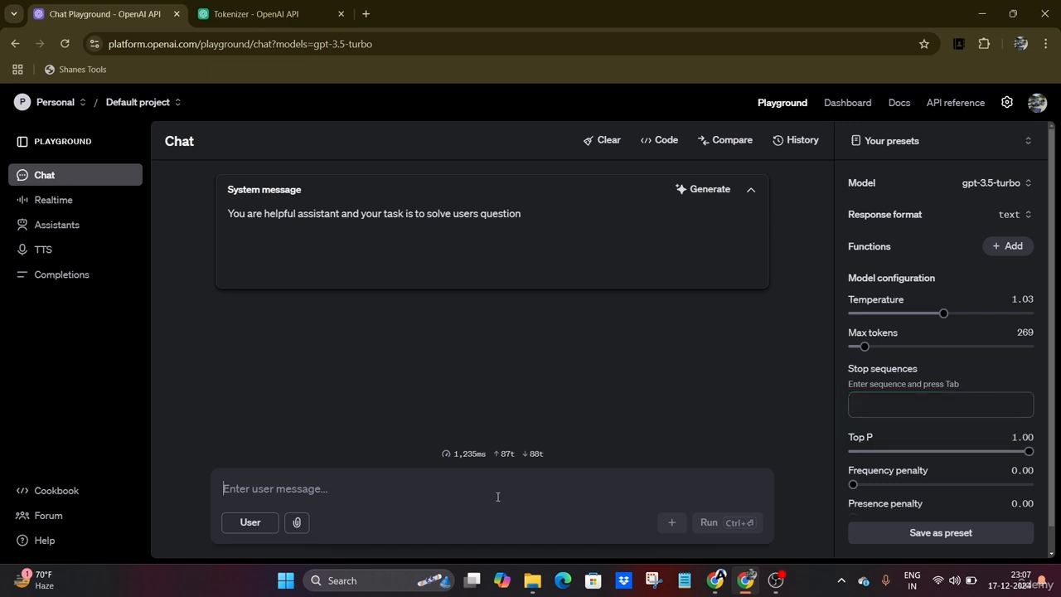
{"action": "type", "text": "generate three productivuty tips"}
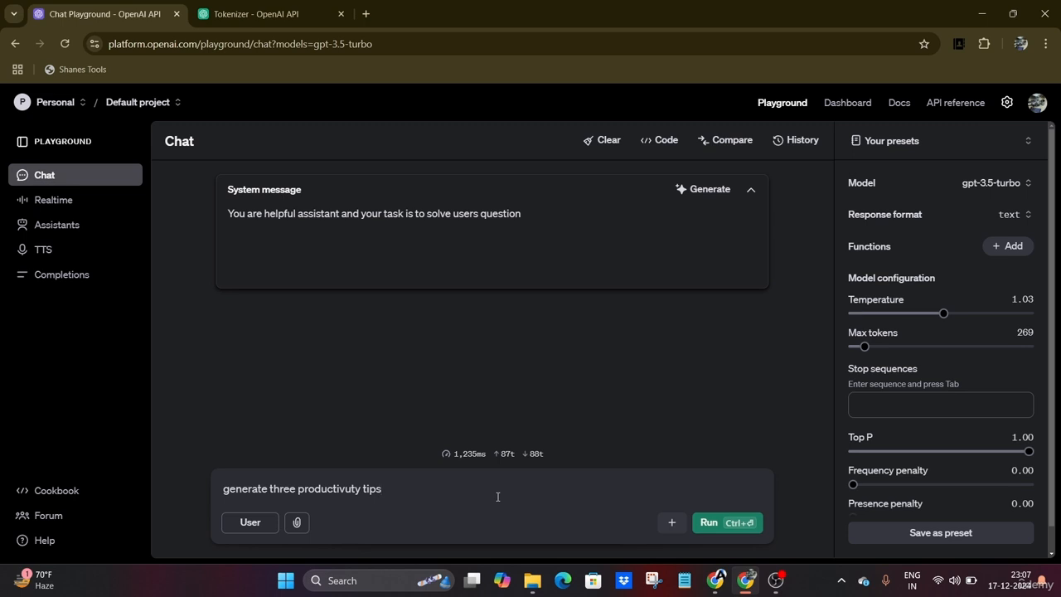
{"action": "left_click", "coordinate": [733, 524]}
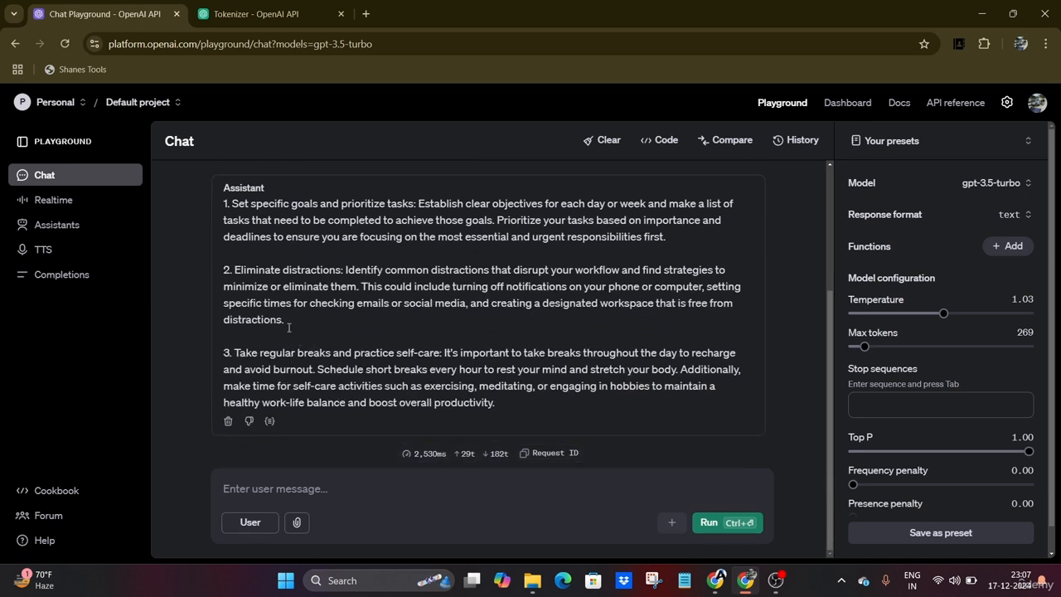
Review the generated response, highlighting the first two tips apart from the third one.
{"action": "left_click_drag", "start_coordinate": [292, 323], "coordinate": [218, 205]}
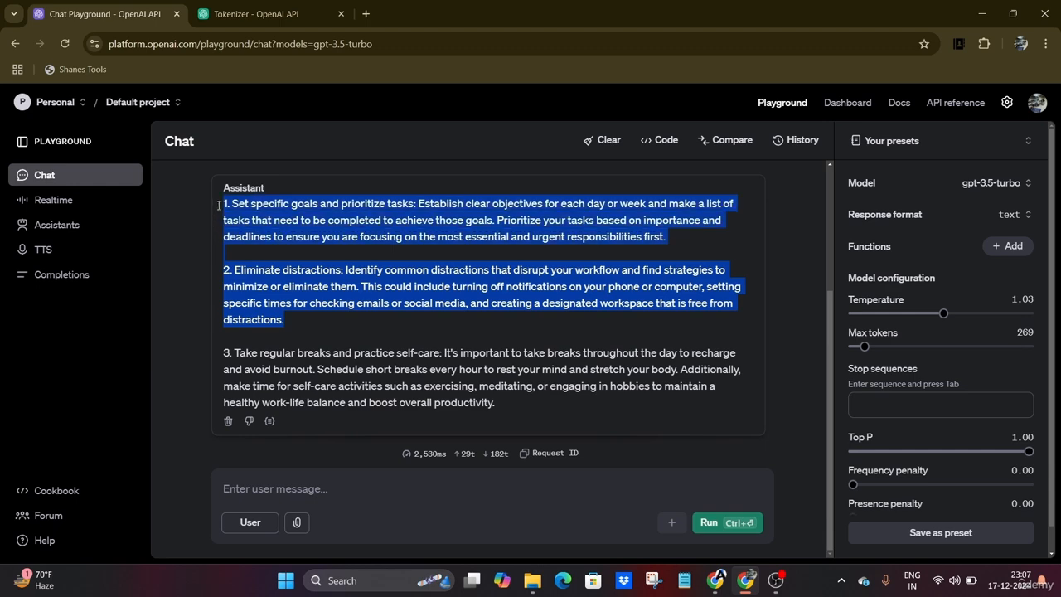
{"action": "left_click", "coordinate": [308, 350]}
{"action": "left_click_drag", "start_coordinate": [223, 347], "coordinate": [504, 409]}
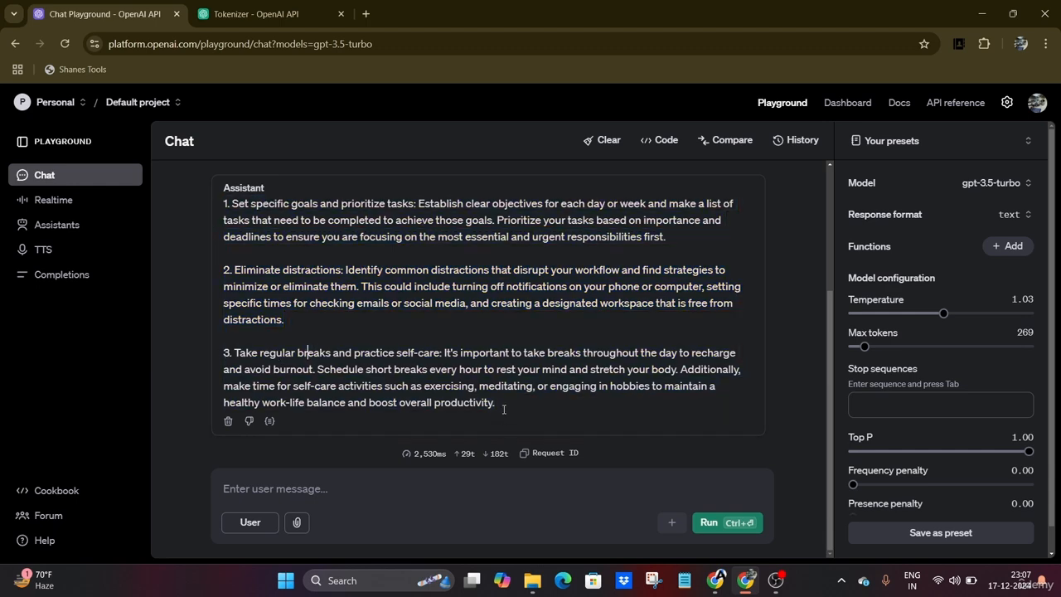
{"action": "scroll", "coordinate": [527, 404], "scroll_direction": "up", "scroll_amount": 1}
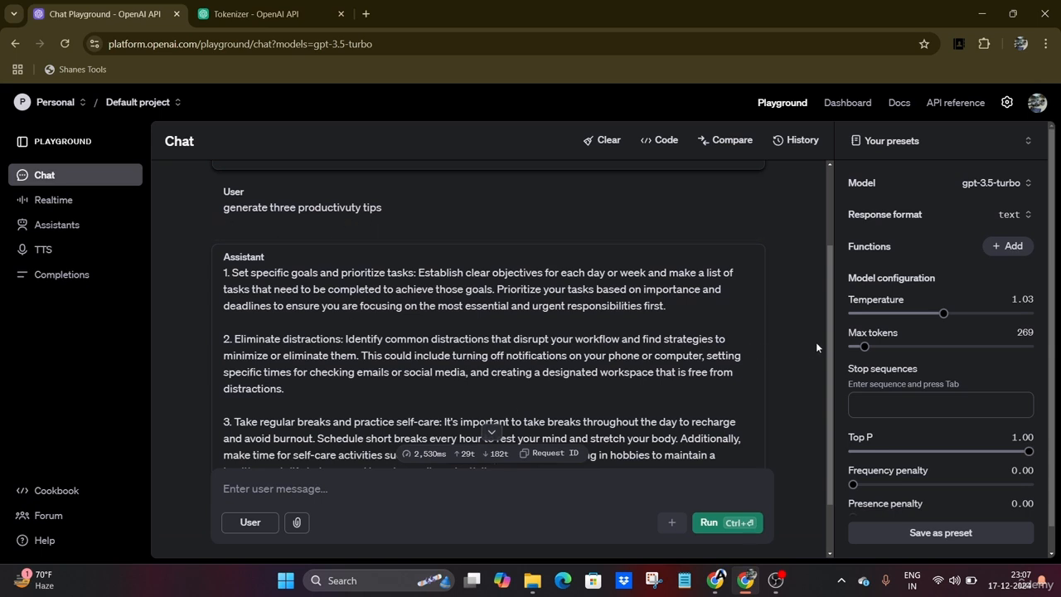
Add "3" as a stop sequence in the model configuration.
{"action": "left_click", "coordinate": [865, 407]}
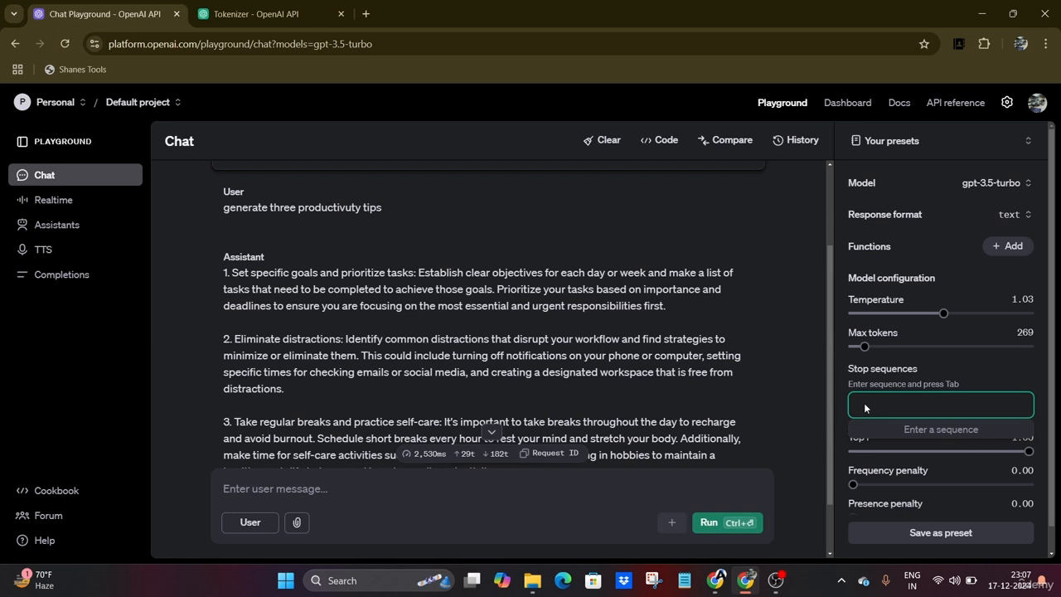
{"action": "type", "text": "3"}
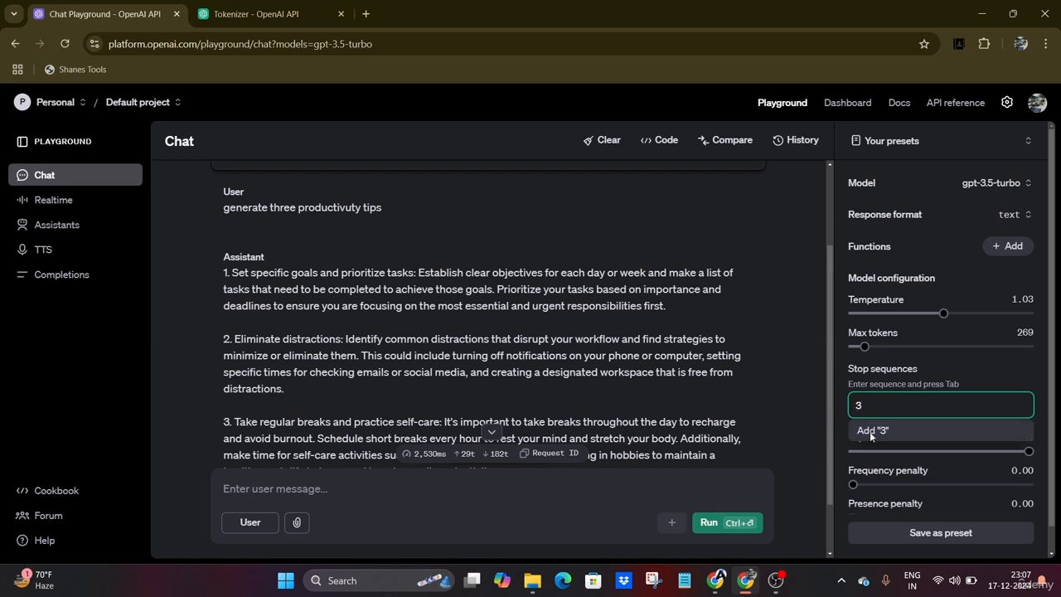
{"action": "left_click", "coordinate": [872, 432]}
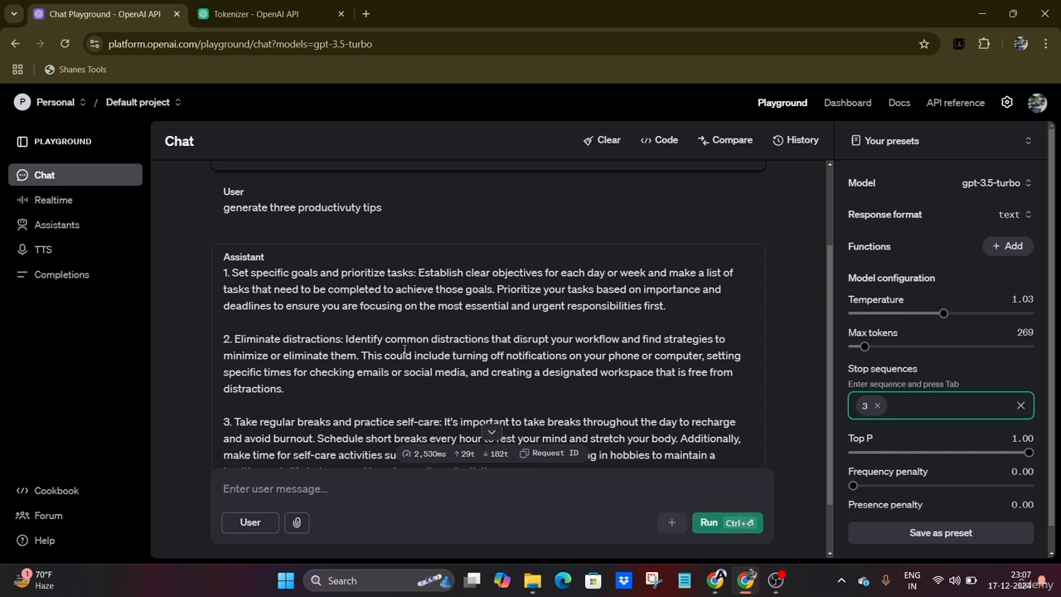
Run the prompt "generate three productivuty tips" again with the stop sequence 3 active.
{"action": "scroll", "coordinate": [404, 352], "scroll_direction": "down", "scroll_amount": 1}
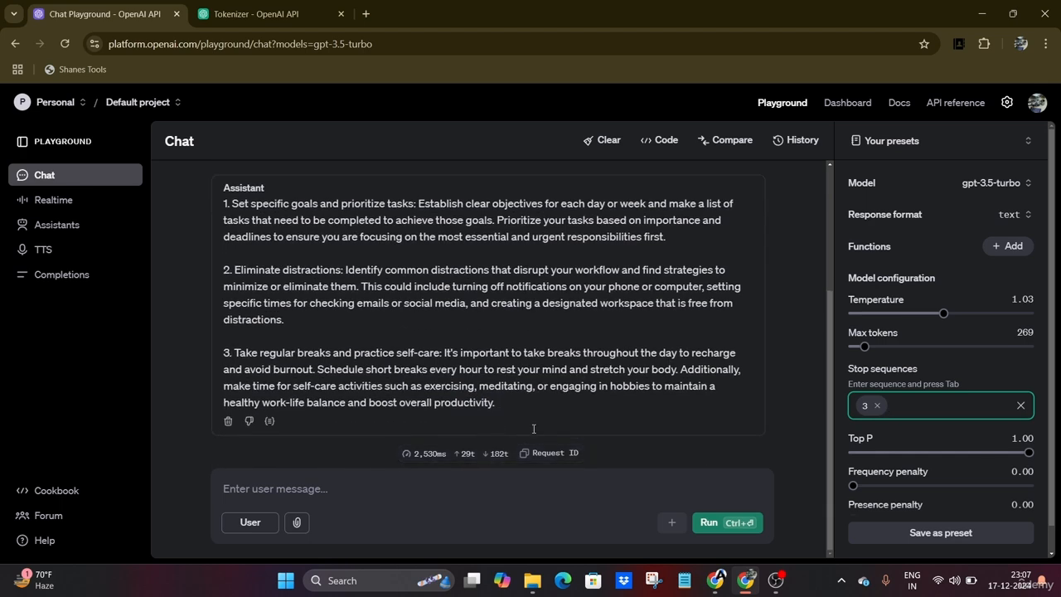
{"action": "scroll", "coordinate": [361, 351], "scroll_direction": "up", "scroll_amount": 3}
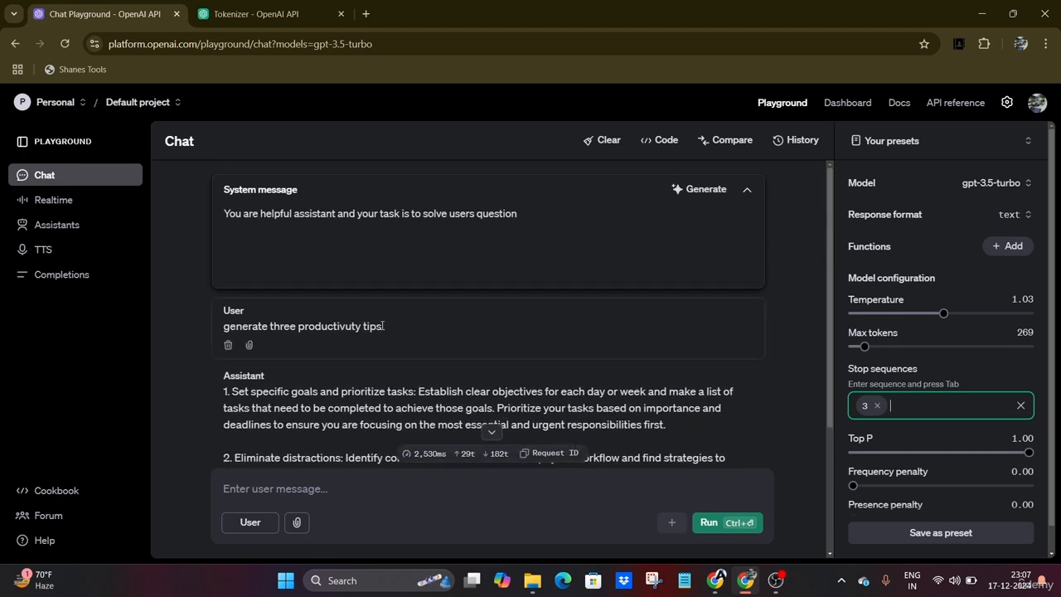
{"action": "left_click", "coordinate": [317, 481]}
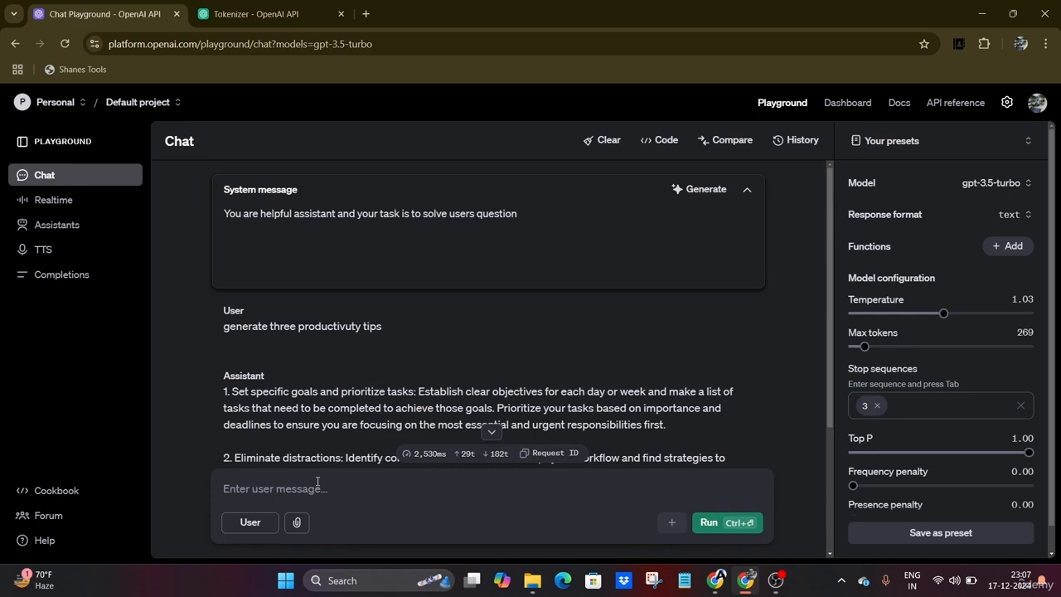
{"action": "type", "text": "generate three productivuty tips"}
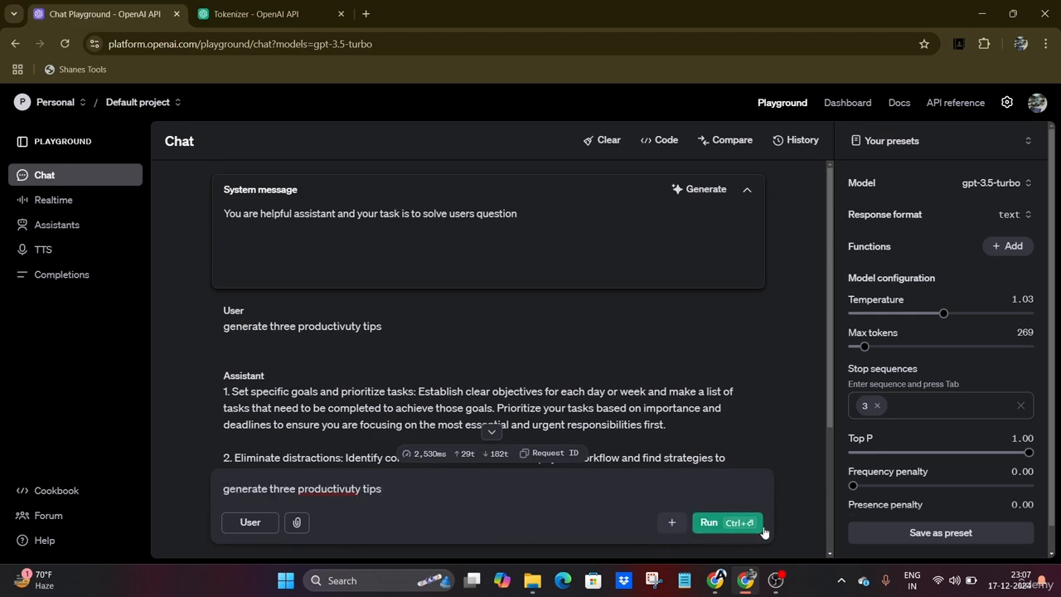
{"action": "left_click", "coordinate": [732, 523]}
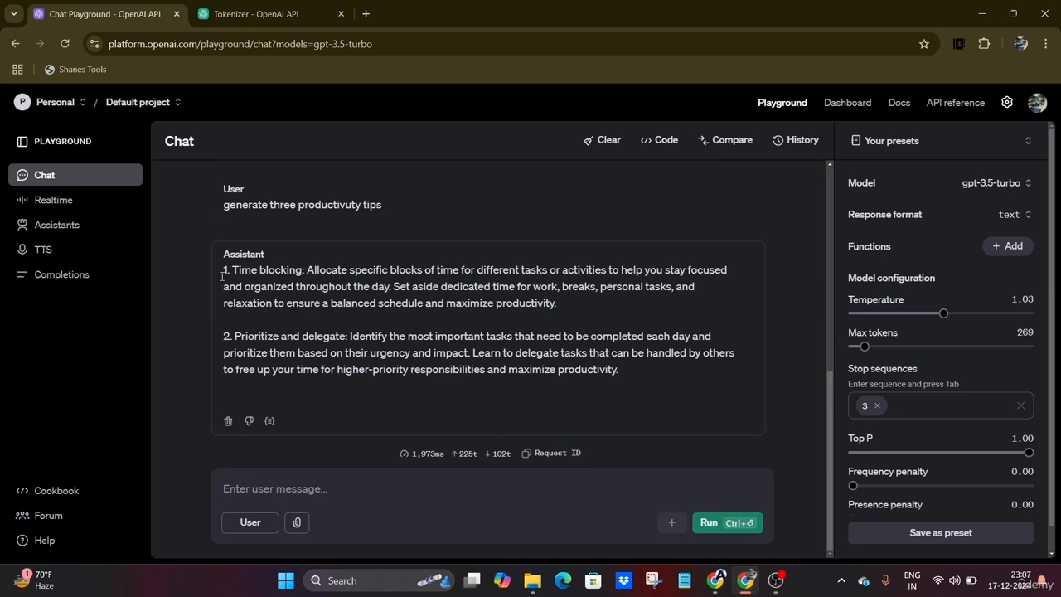
Check where the new response ends and copy the prompt text from the latest user message.
{"action": "left_click", "coordinate": [624, 371]}
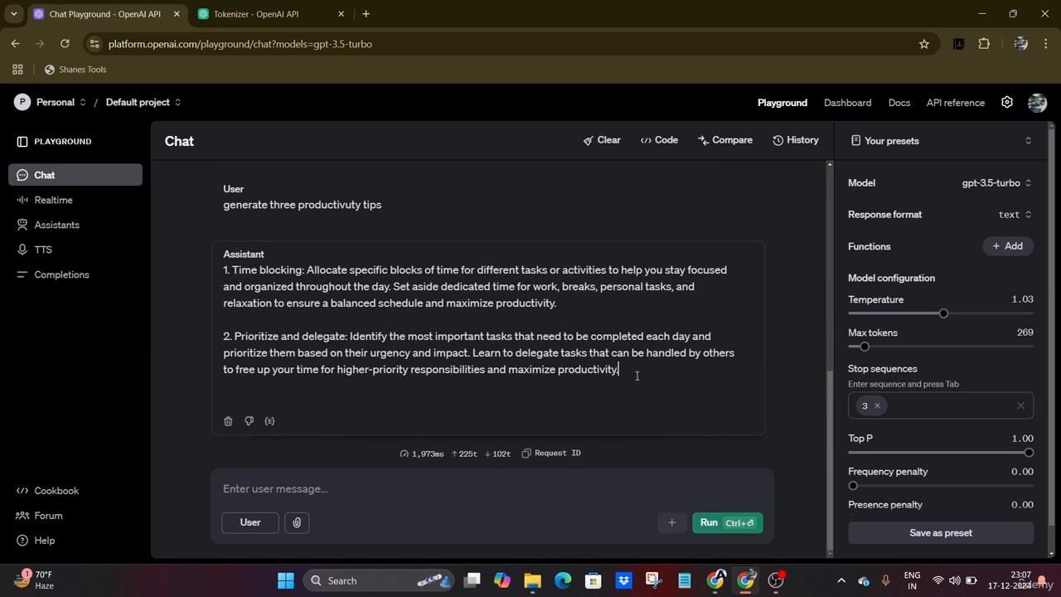
{"action": "left_click_drag", "start_coordinate": [383, 206], "coordinate": [213, 205]}
{"action": "key", "text": "ctrl+c"}
{"action": "left_click", "coordinate": [178, 263]}
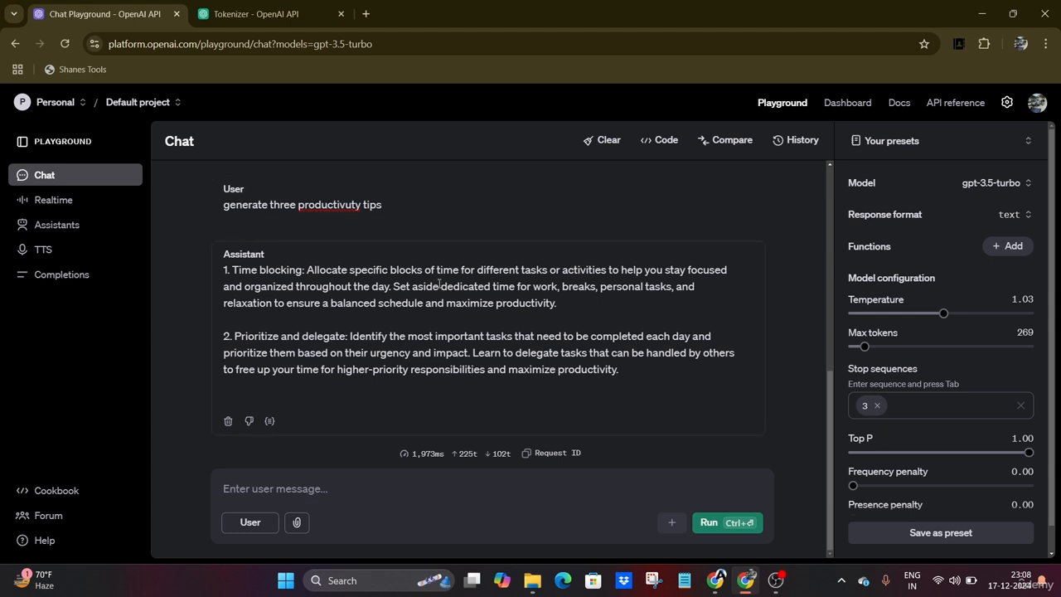
Replace the stop sequence 3 with "2".
{"action": "left_click", "coordinate": [876, 407]}
{"action": "left_click", "coordinate": [865, 408]}
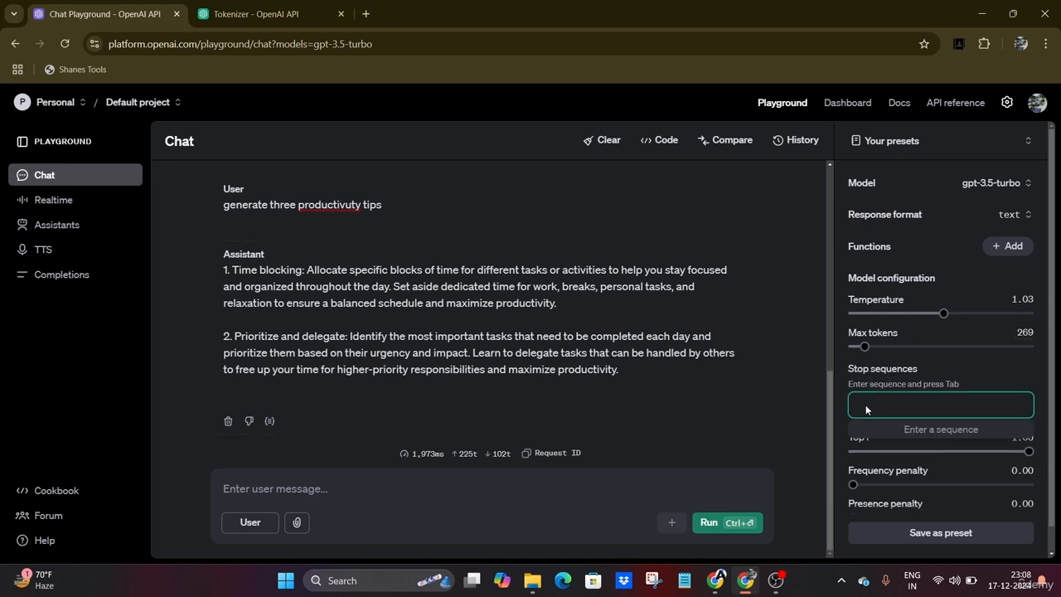
{"action": "type", "text": "2"}
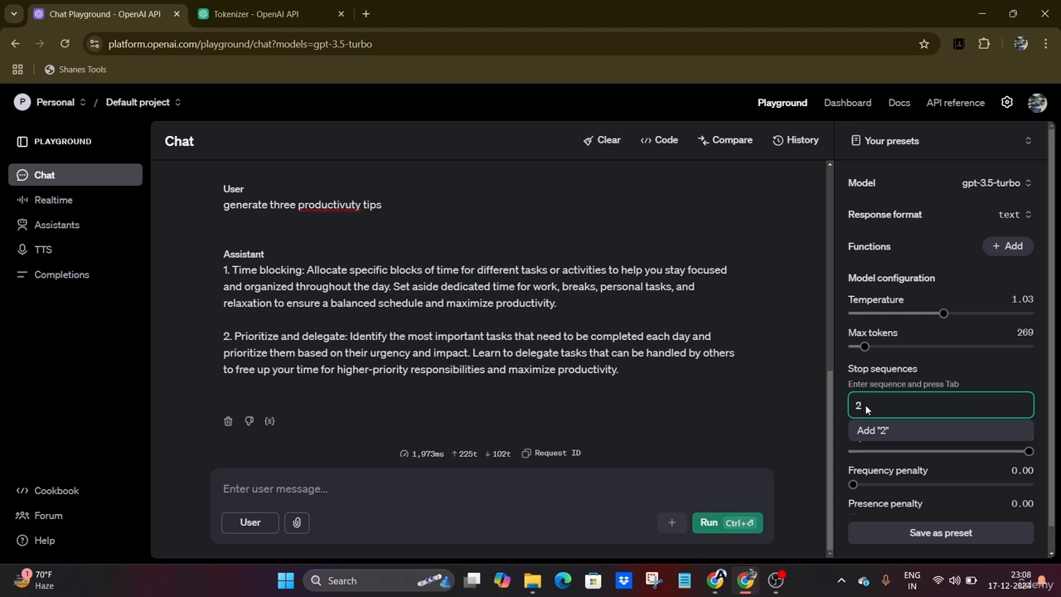
{"action": "left_click", "coordinate": [905, 436]}
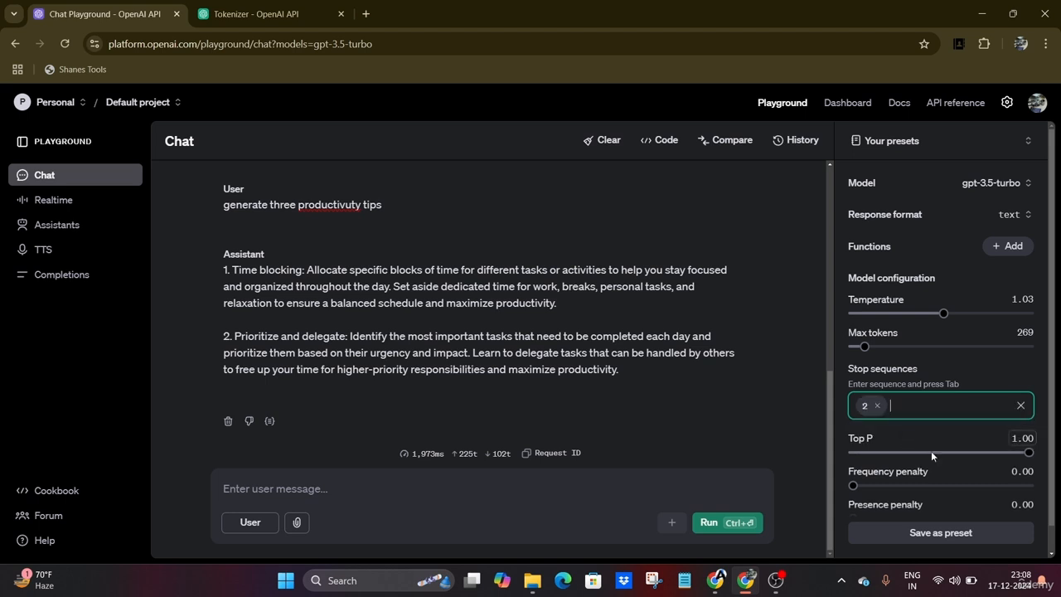
Paste the copied prompt "generate three productivuty tips" as a new user message and run it.
{"action": "left_click", "coordinate": [314, 487]}
{"action": "key", "text": "ctrl+v"}
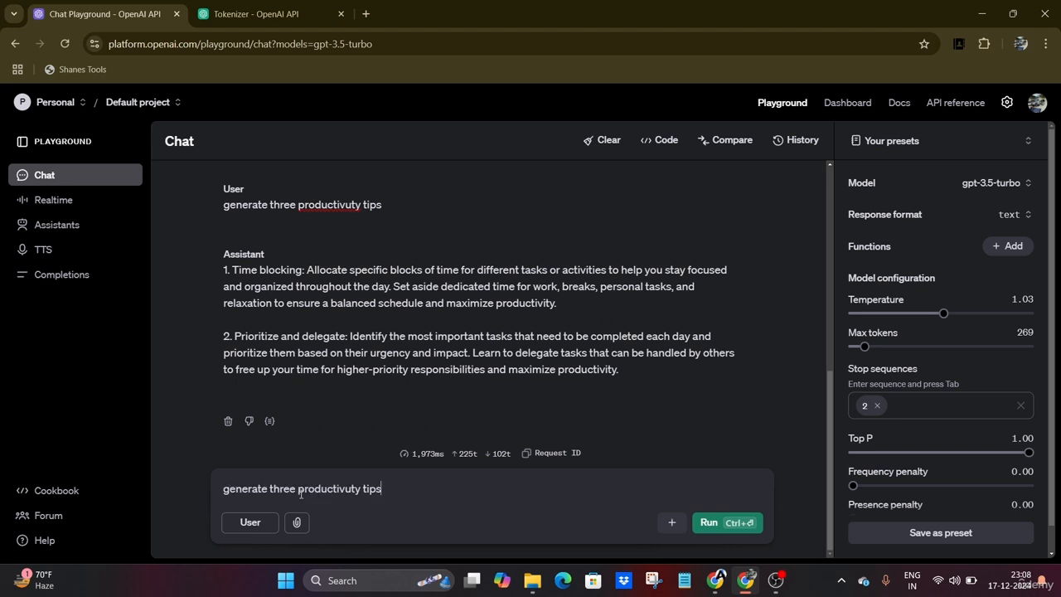
{"action": "left_click", "coordinate": [706, 522]}
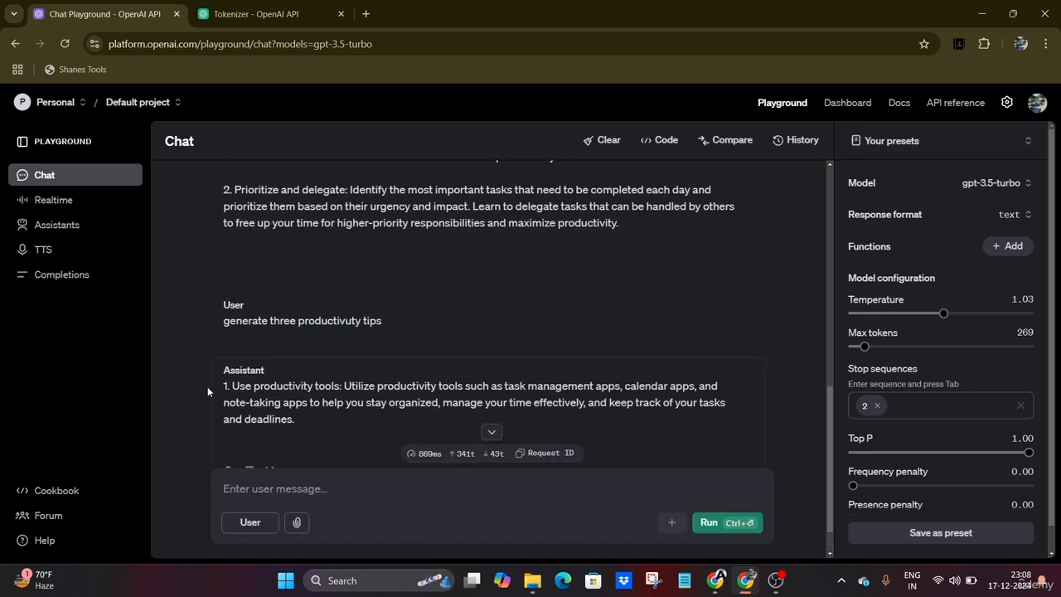
Highlight the tip in the latest response and read the description of the Stop sequences setting.
{"action": "left_click_drag", "start_coordinate": [299, 421], "coordinate": [222, 386]}
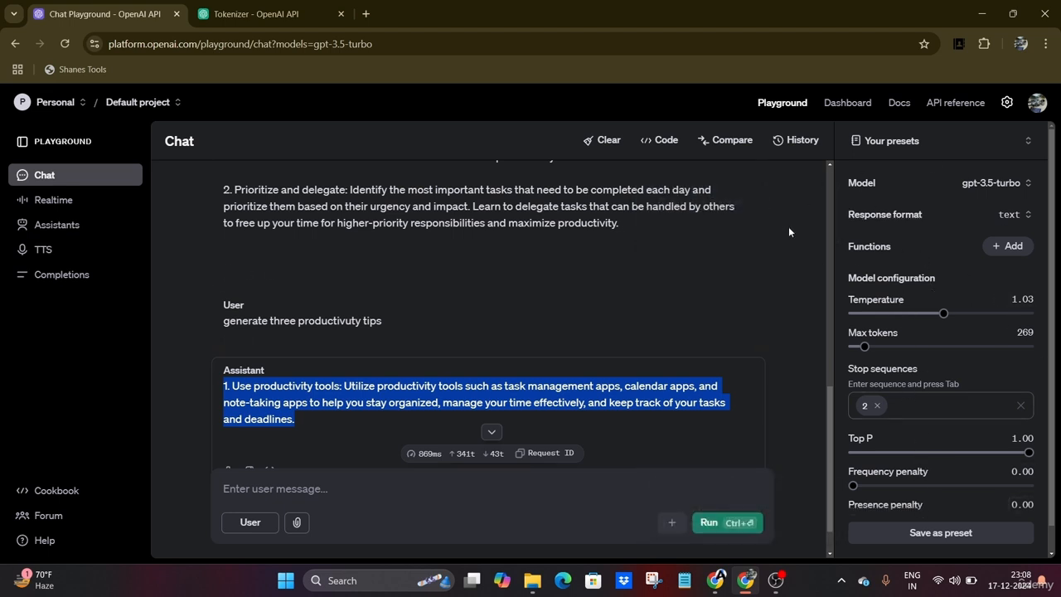
{"action": "scroll", "coordinate": [915, 396], "scroll_direction": "down", "scroll_amount": 1}
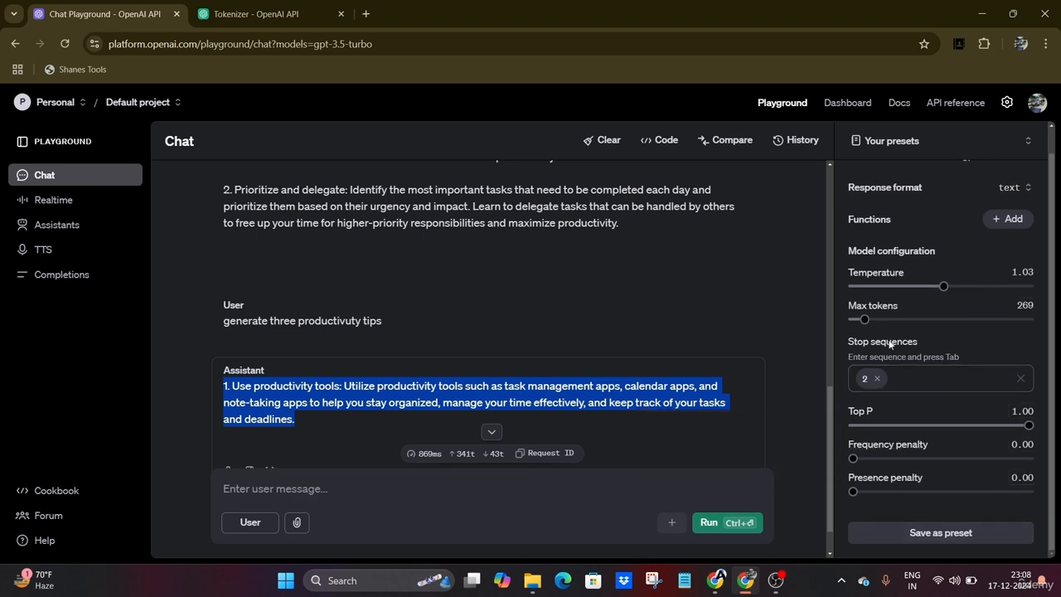
{"action": "mouse_move", "coordinate": [878, 343]}
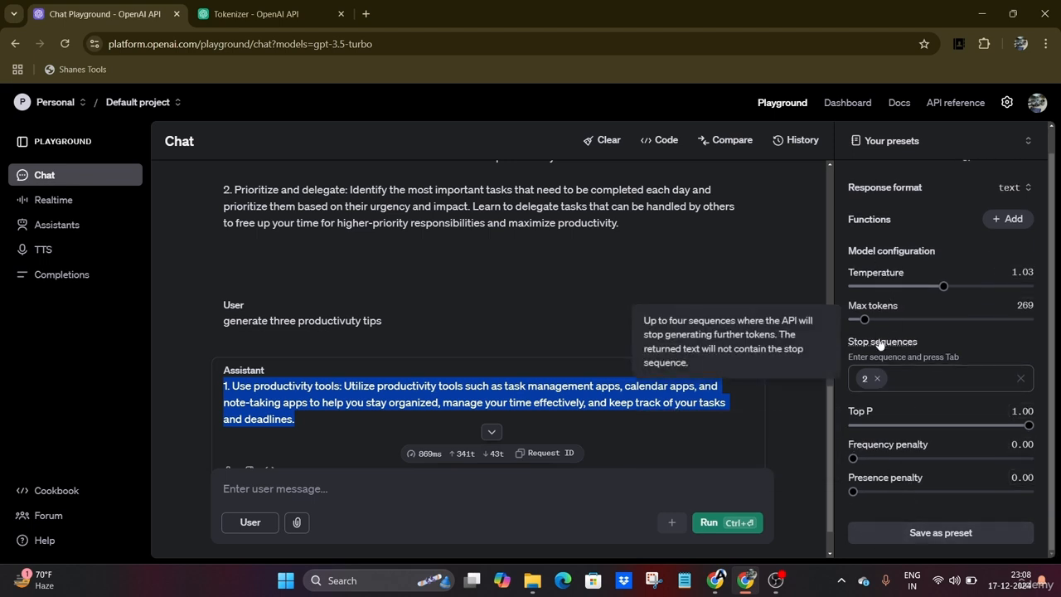